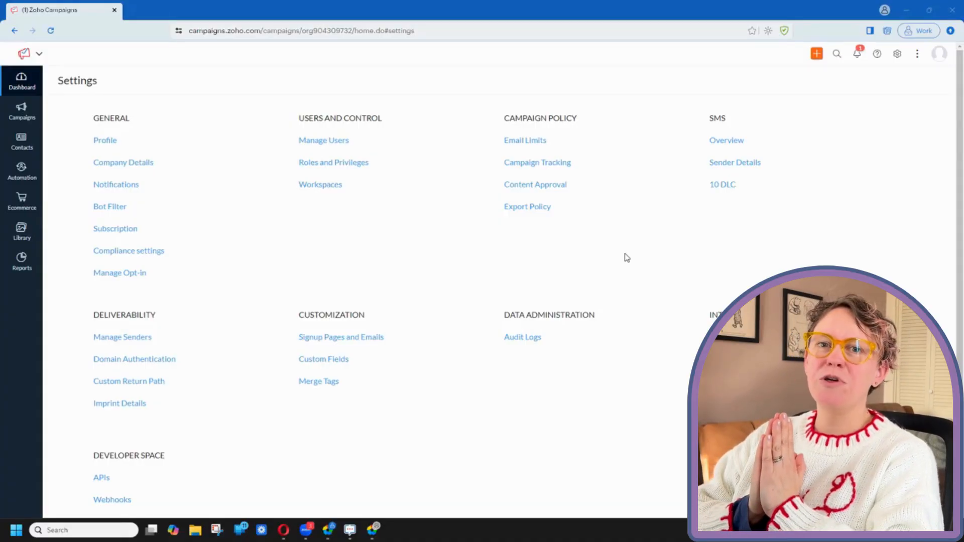
# Step: Open the Imprint Details page under Deliverability in Settings
pyautogui.click(135, 407)
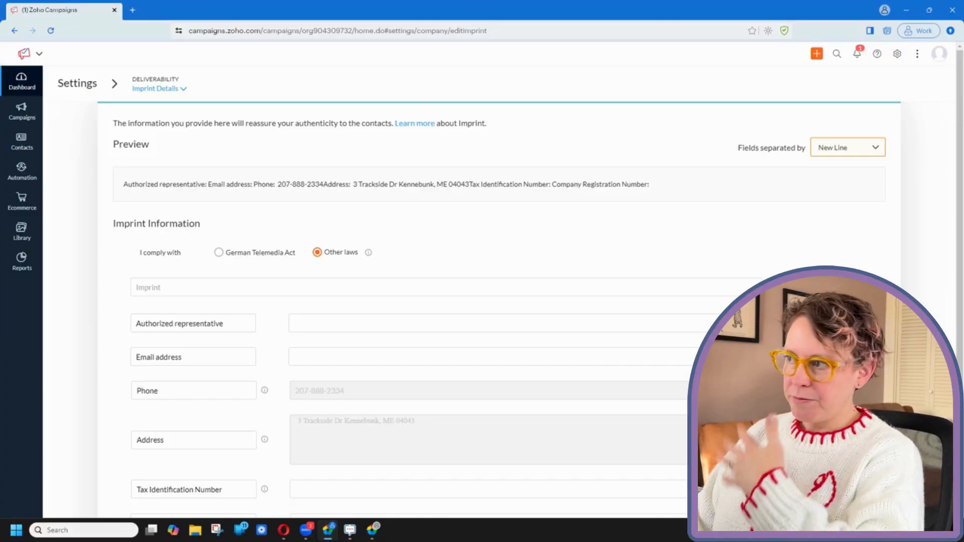
pyautogui.scroll(-2, 482, 302)
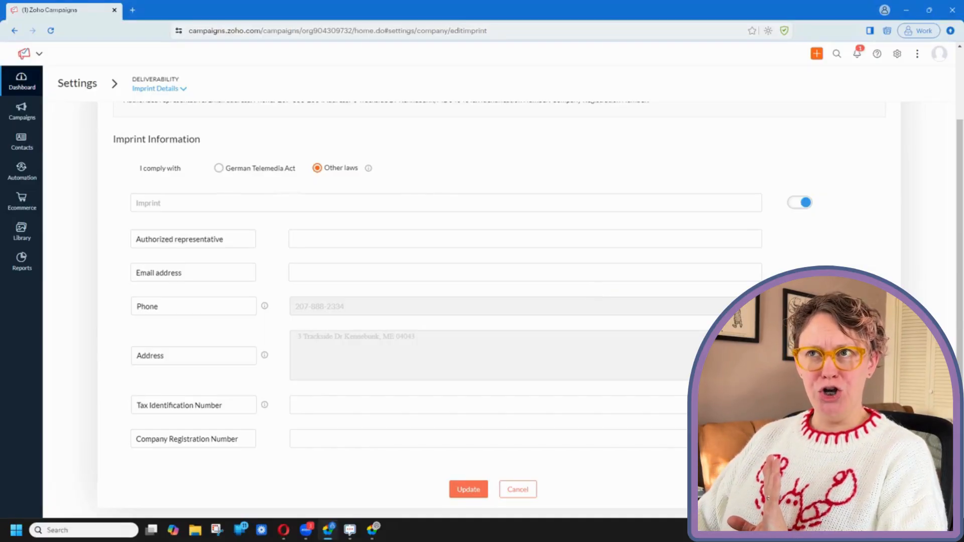
pyautogui.click(219, 169)
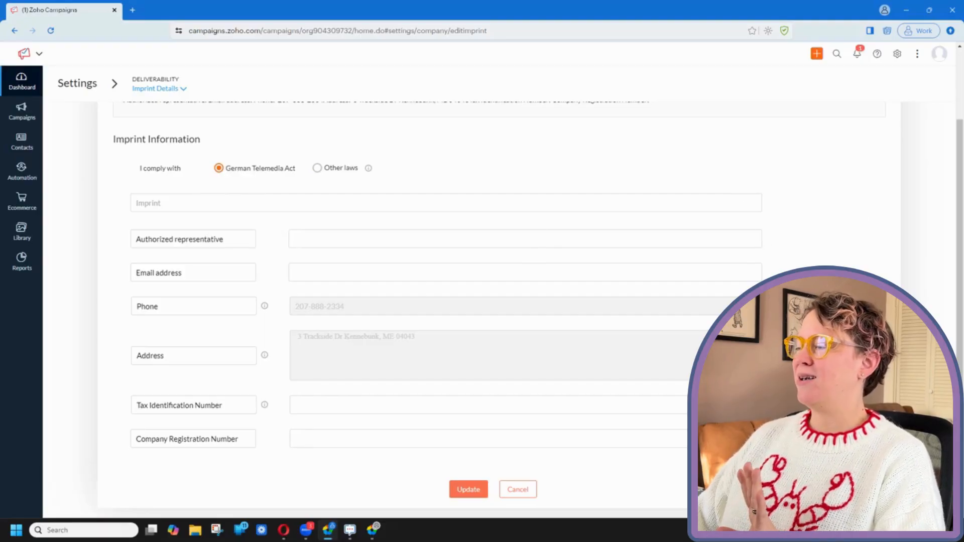
pyautogui.click(317, 169)
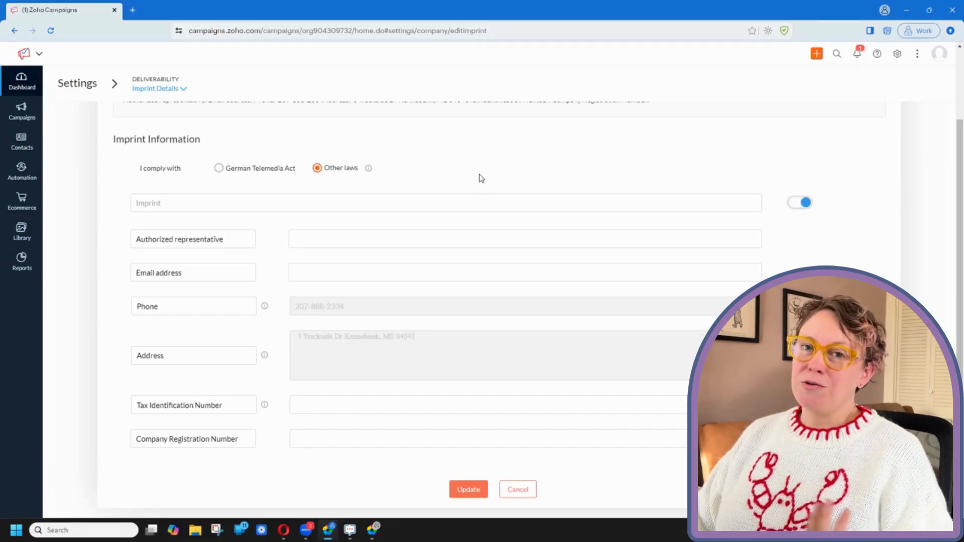
pyautogui.click(452, 239)
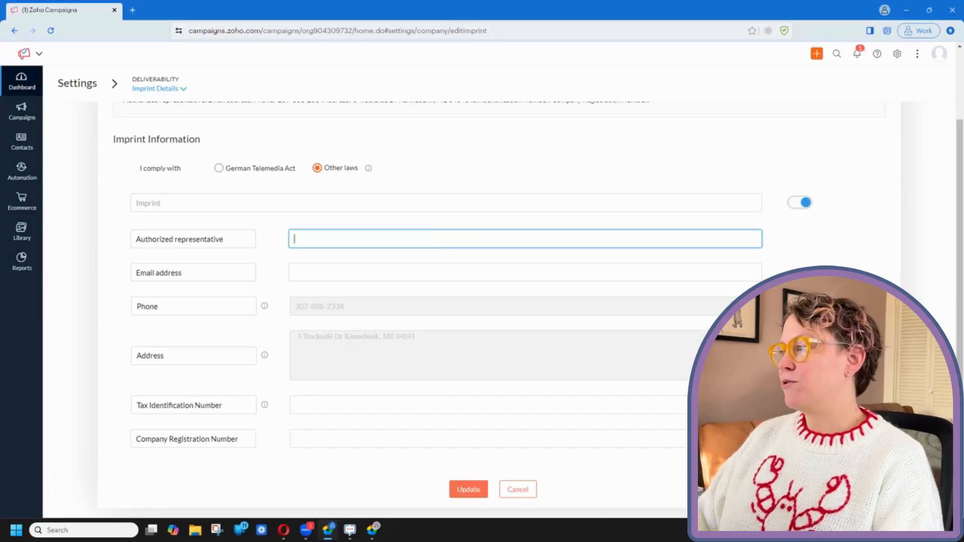
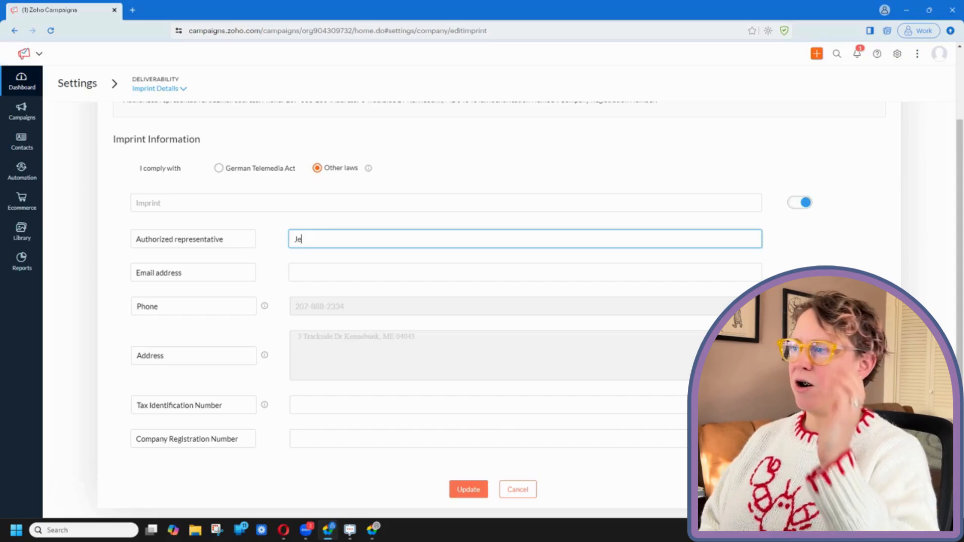
# Step: Enter the authorized representative's name and e-mail address, and switch off the Company Registration Number row
pyautogui.press('Tab')
pyautogui.press('Tab')
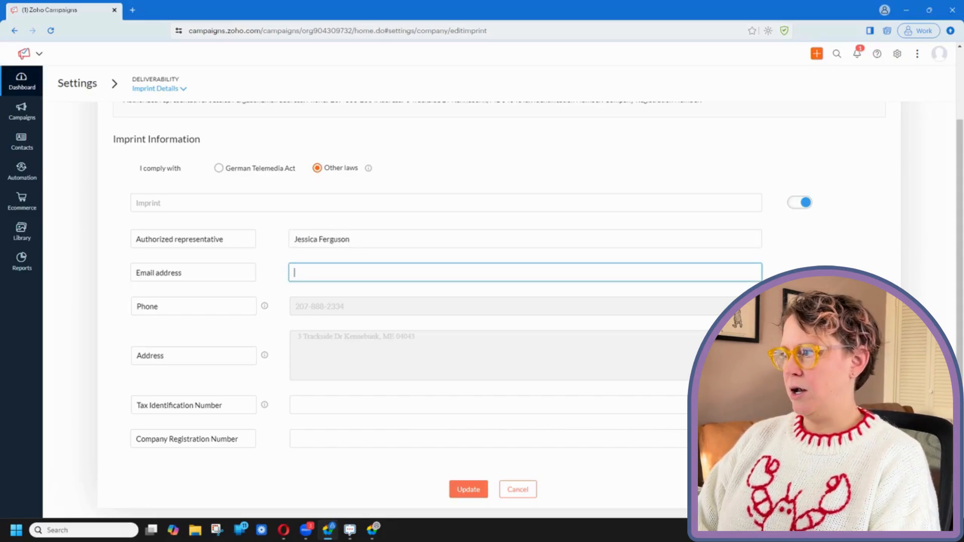
pyautogui.tripleClick(452, 240)
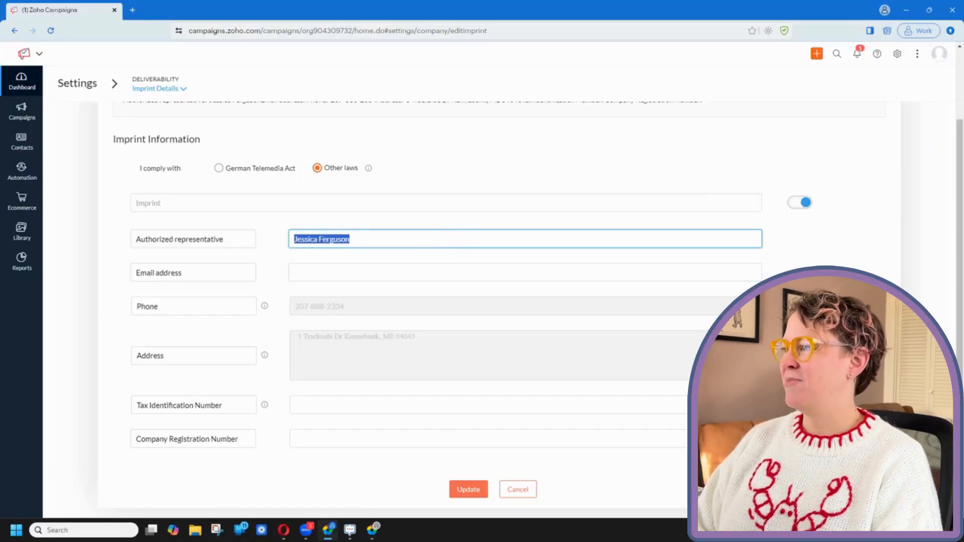
pyautogui.write('Uly')
pyautogui.press('BackSpace')
pyautogui.press('BackSpace')
pyautogui.press('BackSpace')
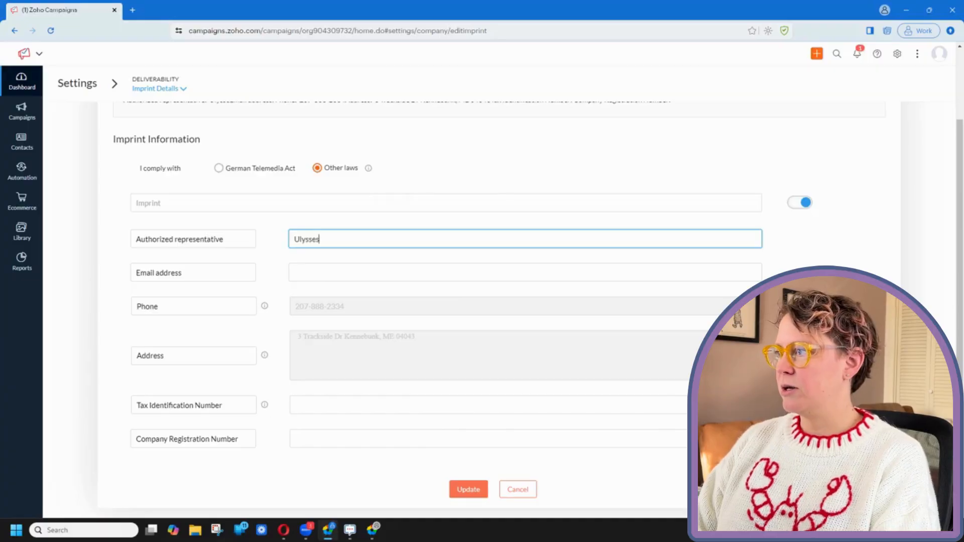
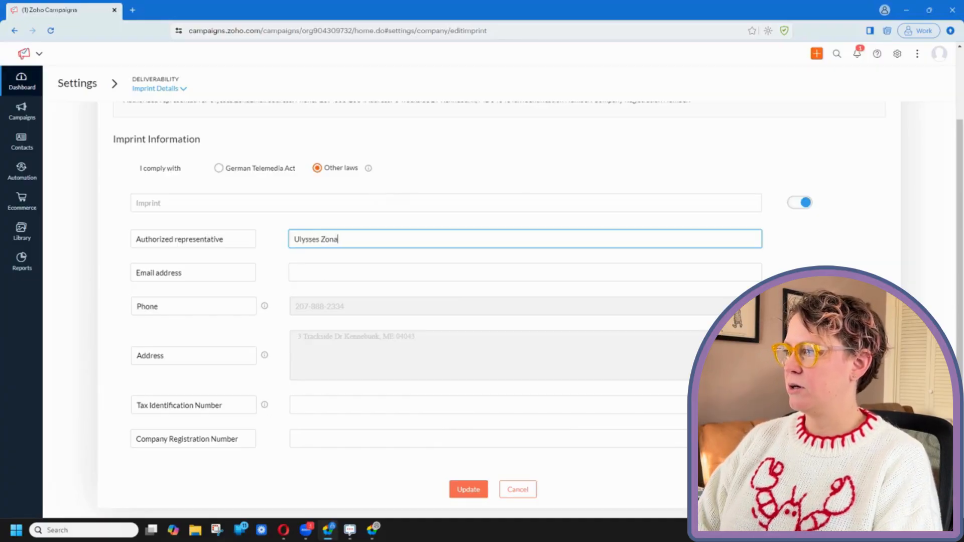
pyautogui.click(442, 272)
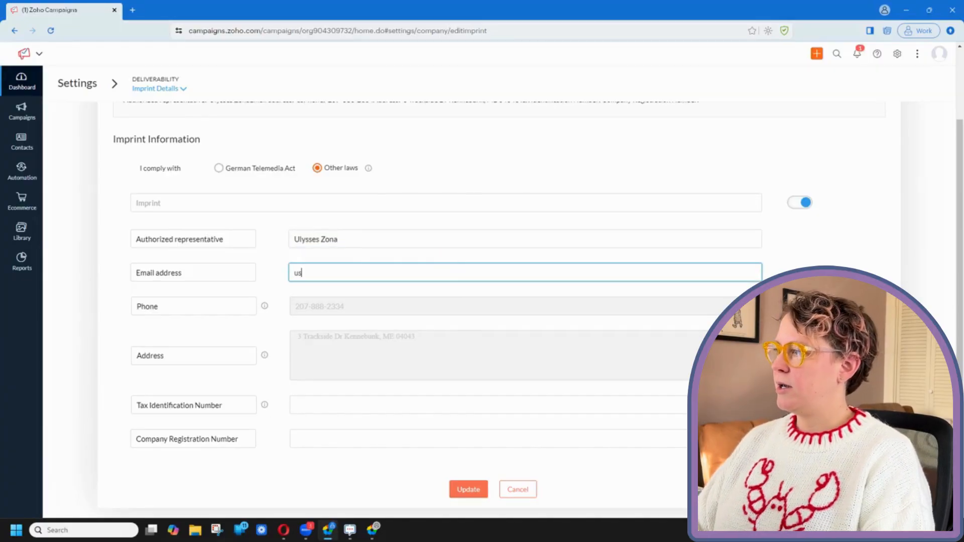
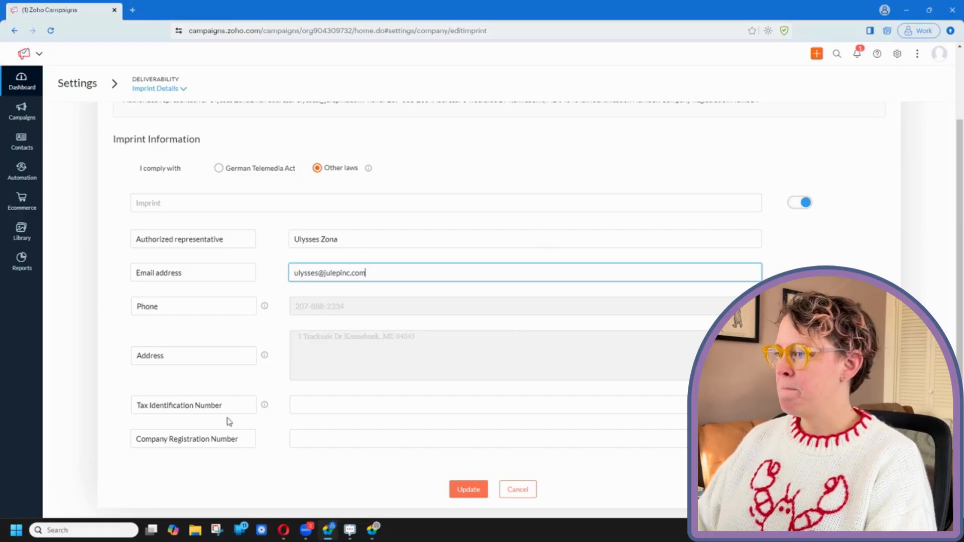
pyautogui.moveTo(267, 408)
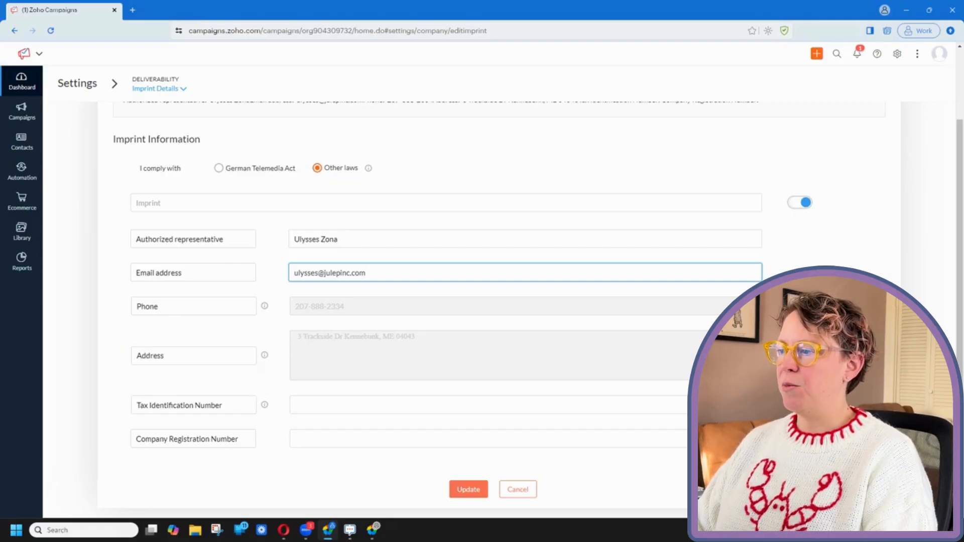
pyautogui.click(800, 439)
pyautogui.click(801, 405)
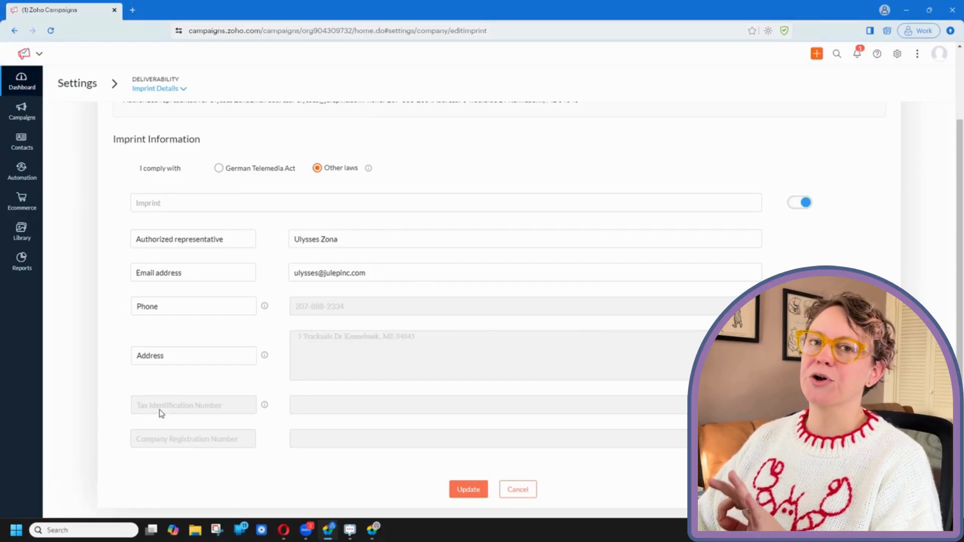
pyautogui.scroll(1, 379, 452)
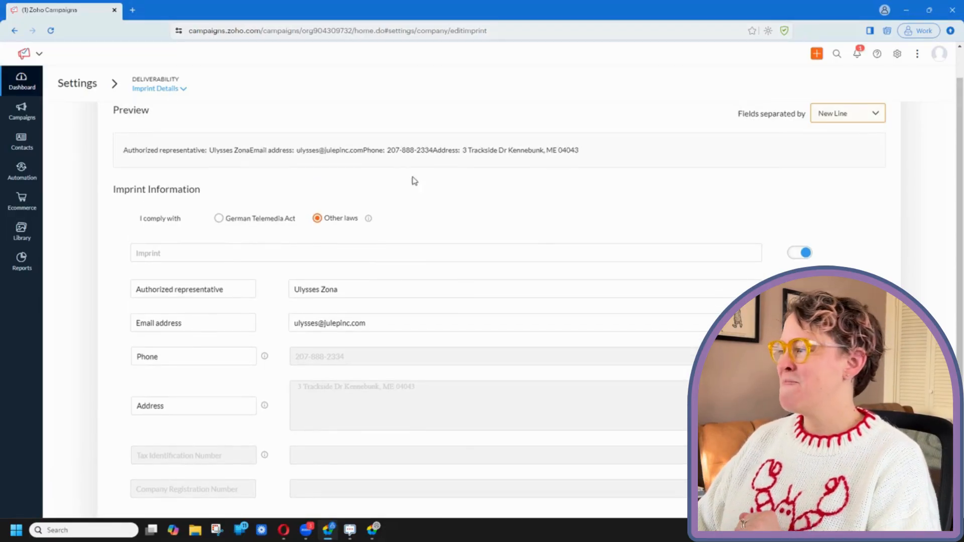
pyautogui.moveTo(585, 152); pyautogui.dragTo(205, 155)
pyautogui.click(473, 187)
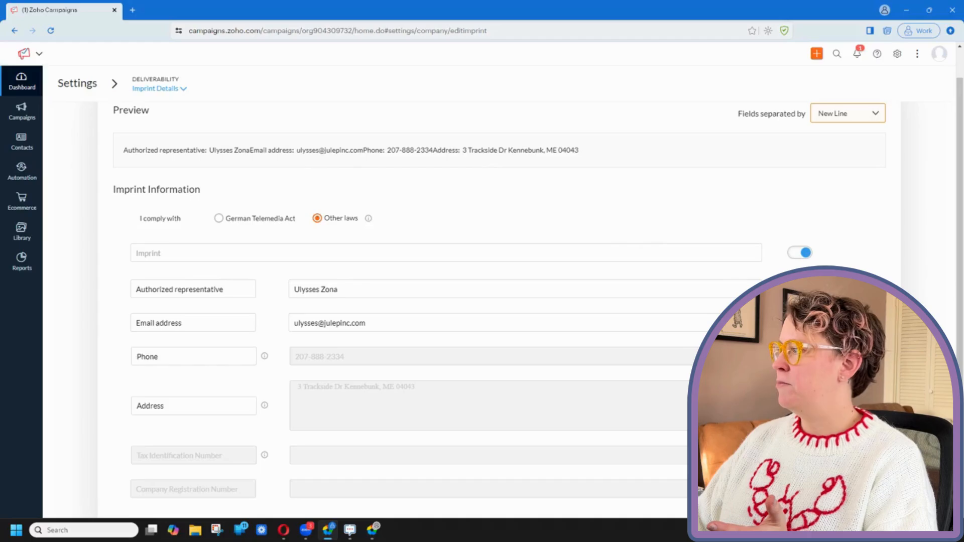
pyautogui.moveTo(273, 155); pyautogui.dragTo(597, 167)
pyautogui.click(597, 166)
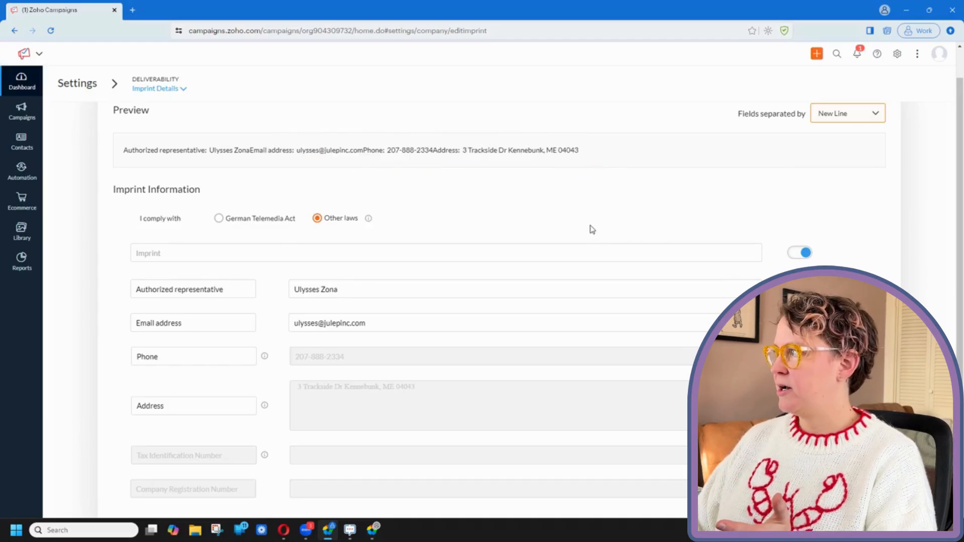
pyautogui.scroll(-1, 591, 229)
# Step: Set the imprint heading text to 'Company Verification Information'
pyautogui.click(470, 490)
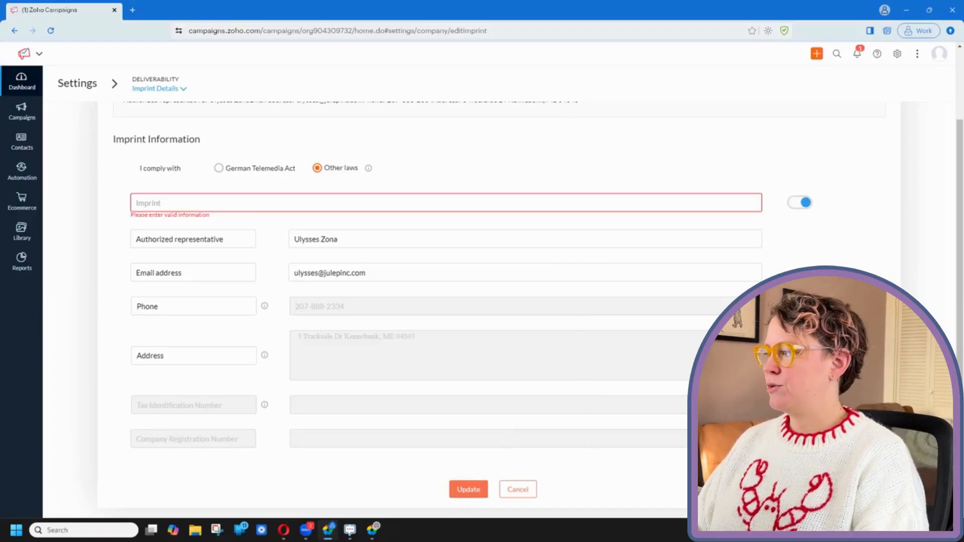
pyautogui.scroll(2, 402, 241)
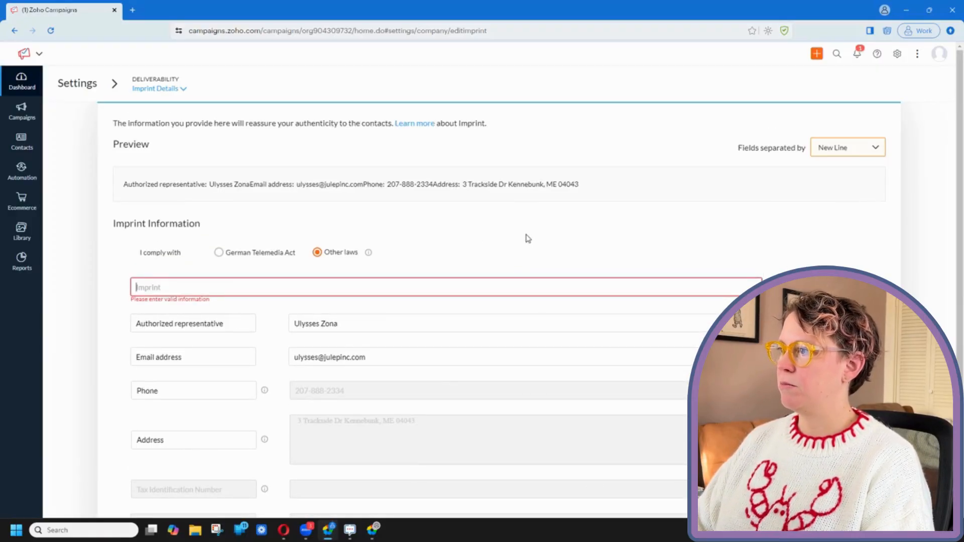
pyautogui.write('Imprinted infor')
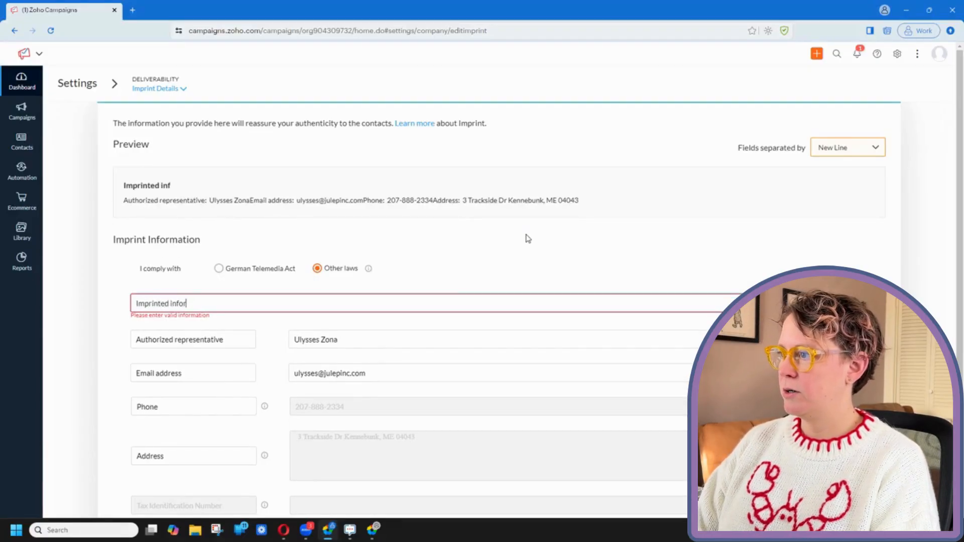
pyautogui.write('mation')
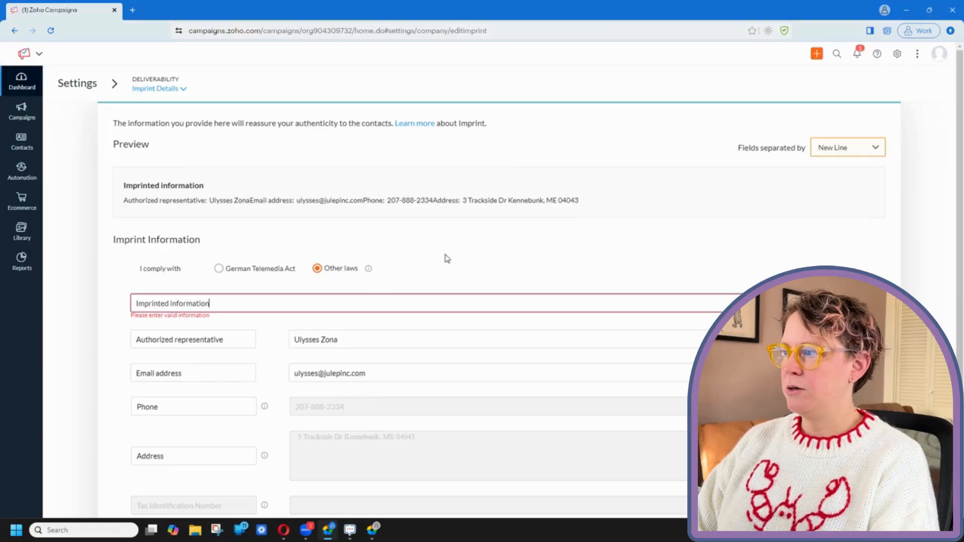
pyautogui.moveTo(221, 303); pyautogui.dragTo(136, 303)
pyautogui.write('Com')
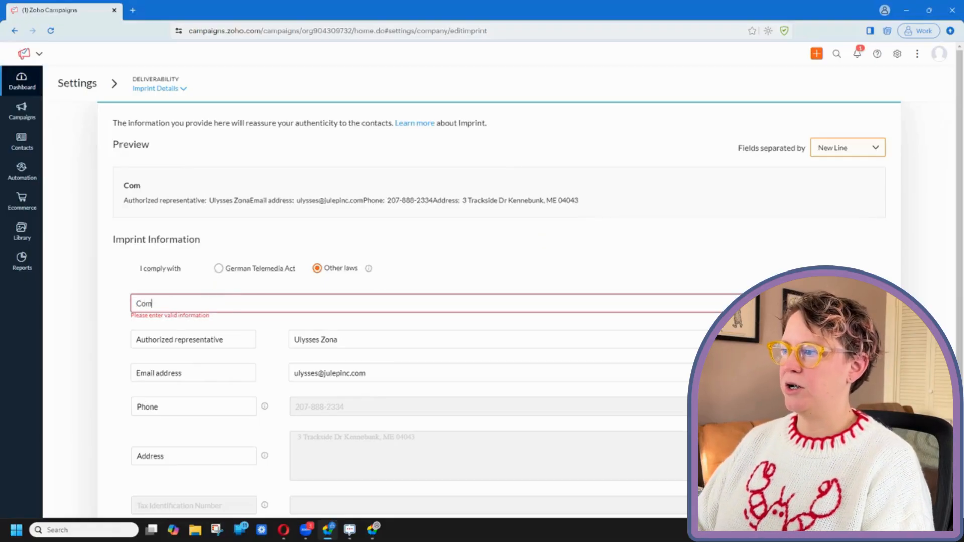
pyautogui.write('pa')
pyautogui.write('any')
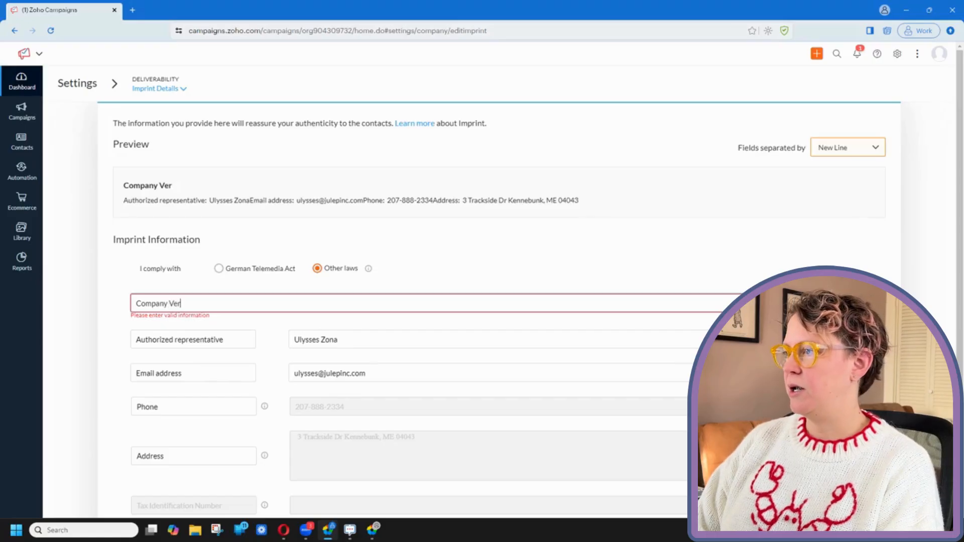
pyautogui.write('ication Information')
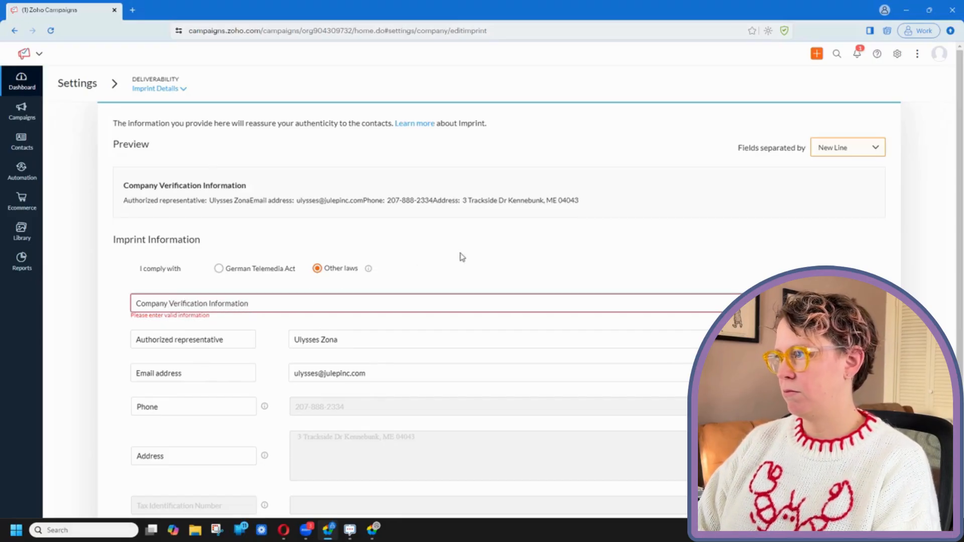
# Step: Switch off the imprint heading so the preview lists only the contact details
pyautogui.scroll(-2, 675, 254)
pyautogui.scroll(2, 676, 254)
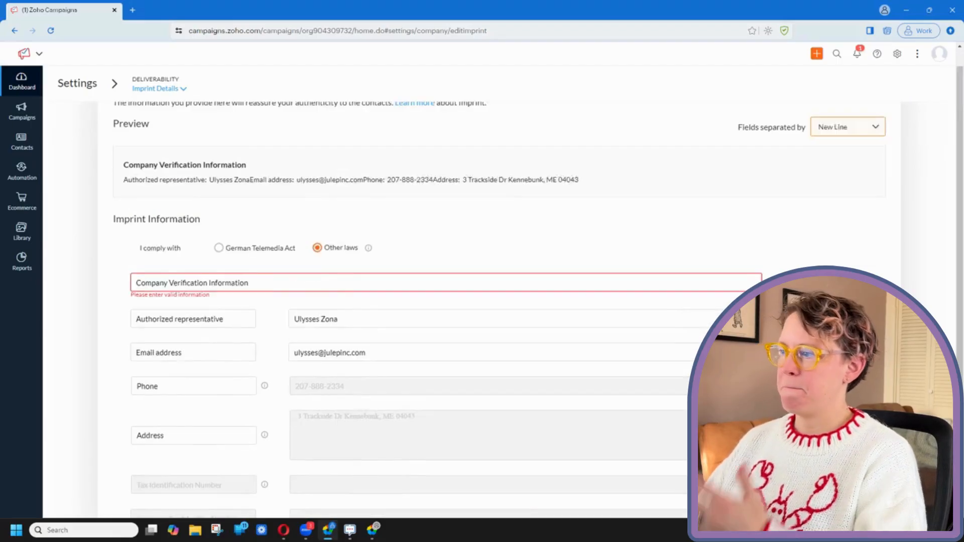
pyautogui.scroll(1, 169, 198)
pyautogui.moveTo(122, 190); pyautogui.dragTo(269, 188)
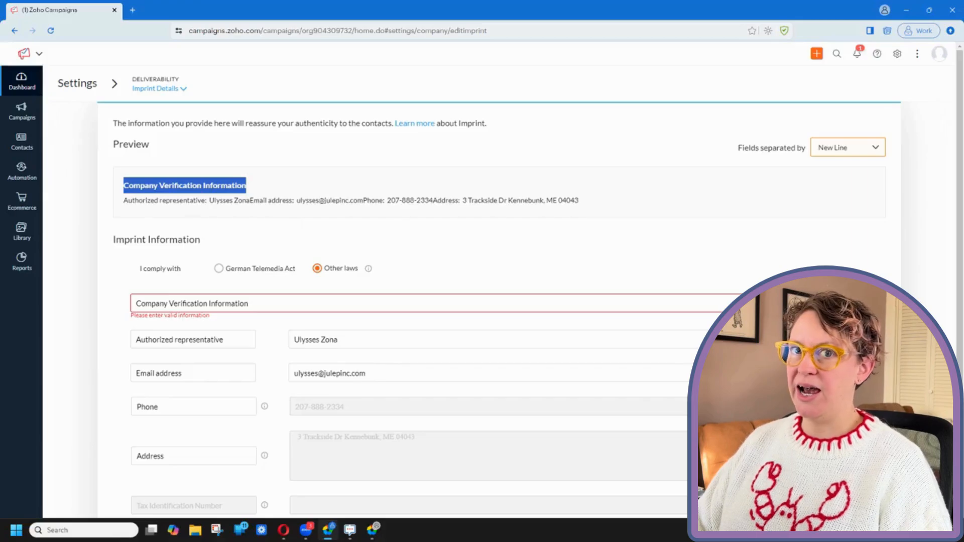
pyautogui.click(779, 303)
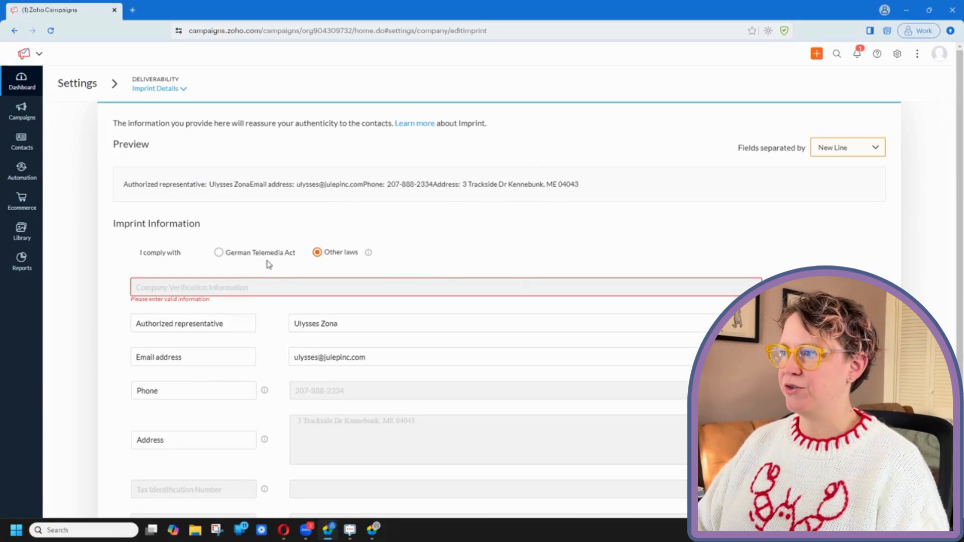
# Step: Keep compliance under Other laws, save the imprint details, and return to the Settings overview
pyautogui.click(219, 253)
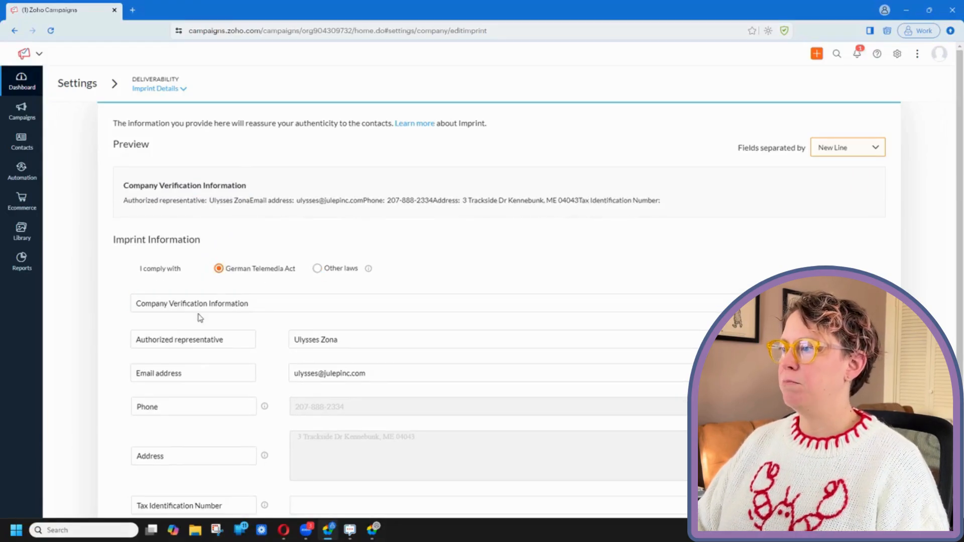
pyautogui.click(318, 268)
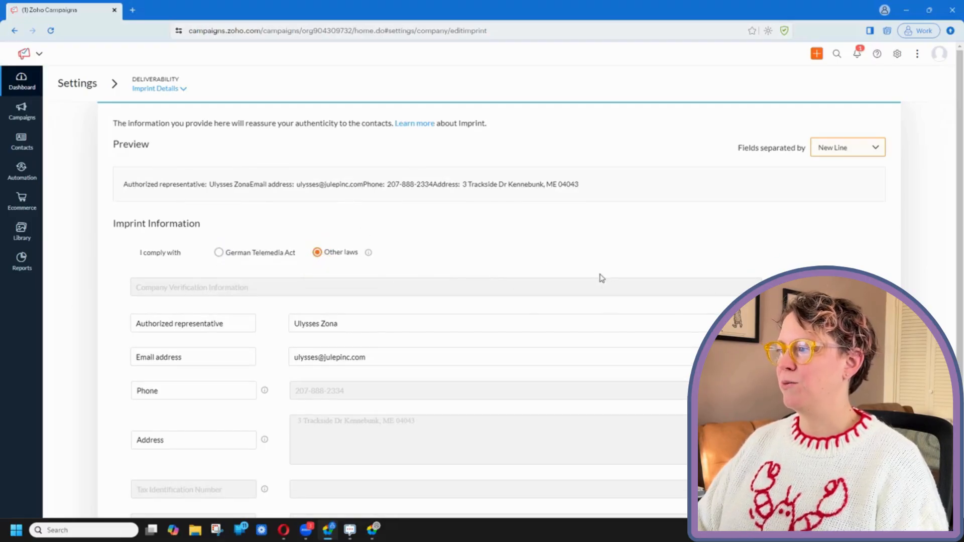
pyautogui.scroll(-1, 659, 300)
pyautogui.scroll(-1, 482, 301)
pyautogui.click(469, 489)
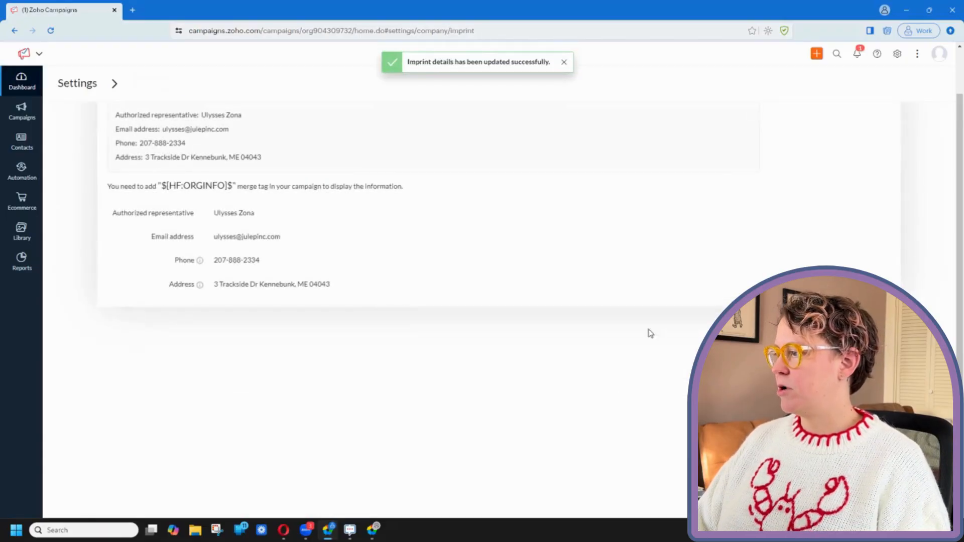
pyautogui.scroll(1, 462, 284)
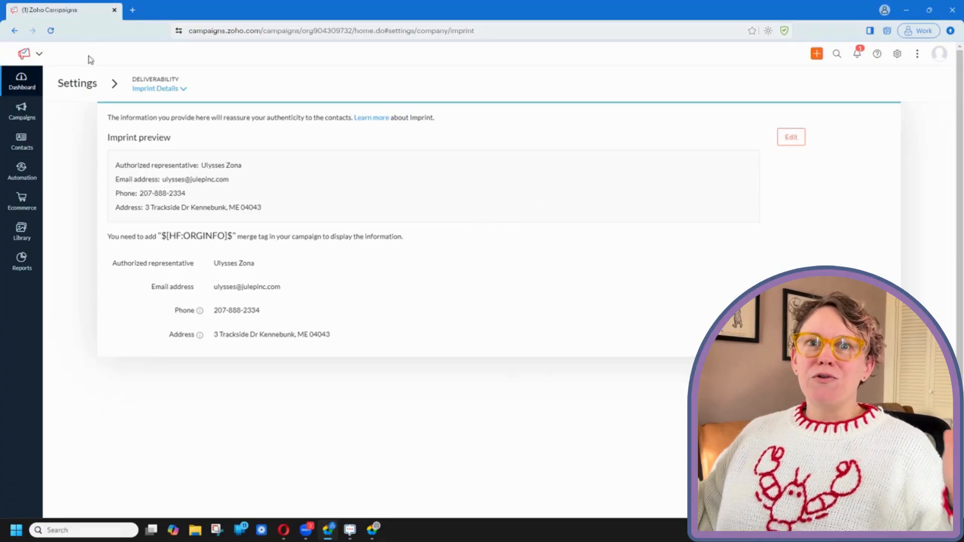
pyautogui.click(83, 84)
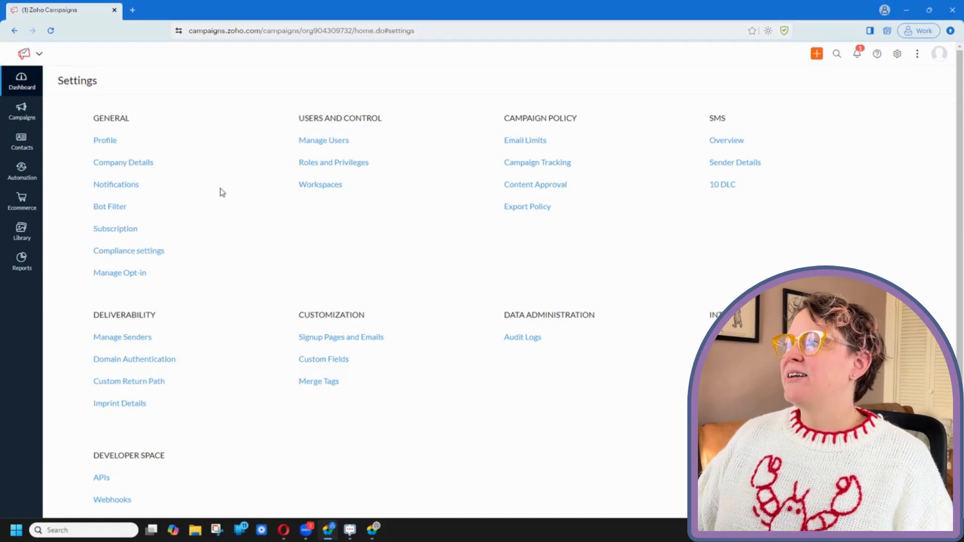